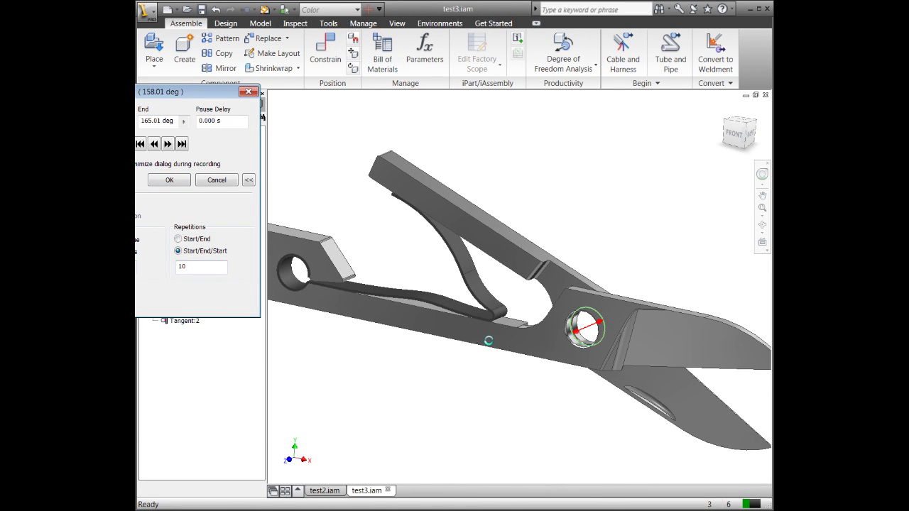
Examine the driven opening and closing motion of the scissors from several angles and close the Drive Constraint dialog.
middle_click_drag(489, 338, 454, 351, "shift")
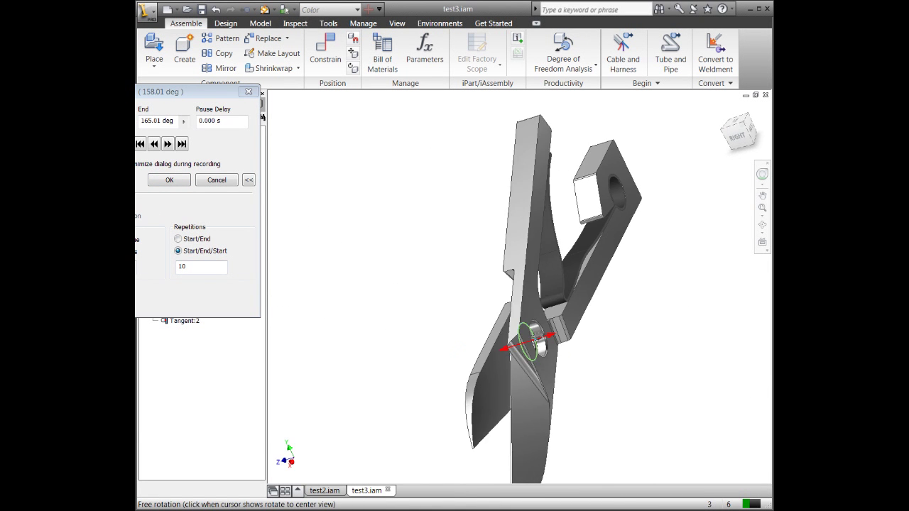
scroll(490, 325, "up", 4)
middle_click_drag(491, 325, 552, 348, "shift")
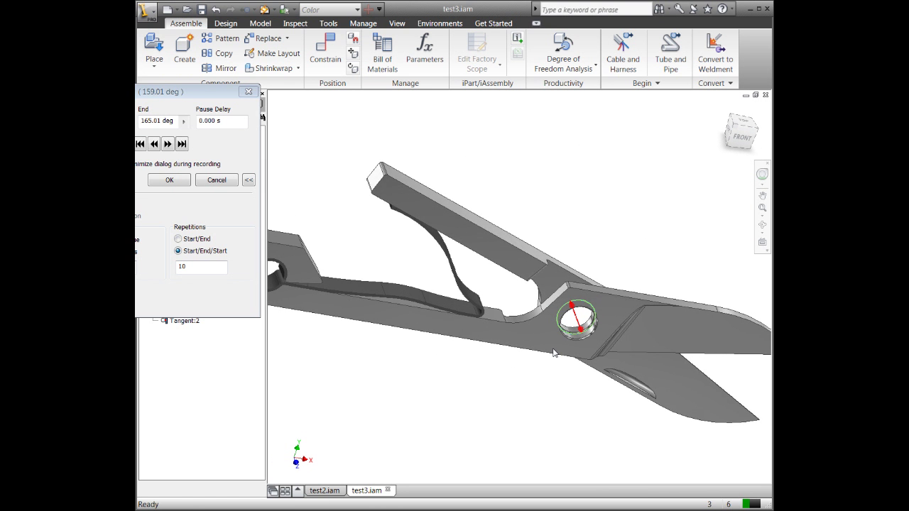
left_click_drag(197, 92, 309, 83)
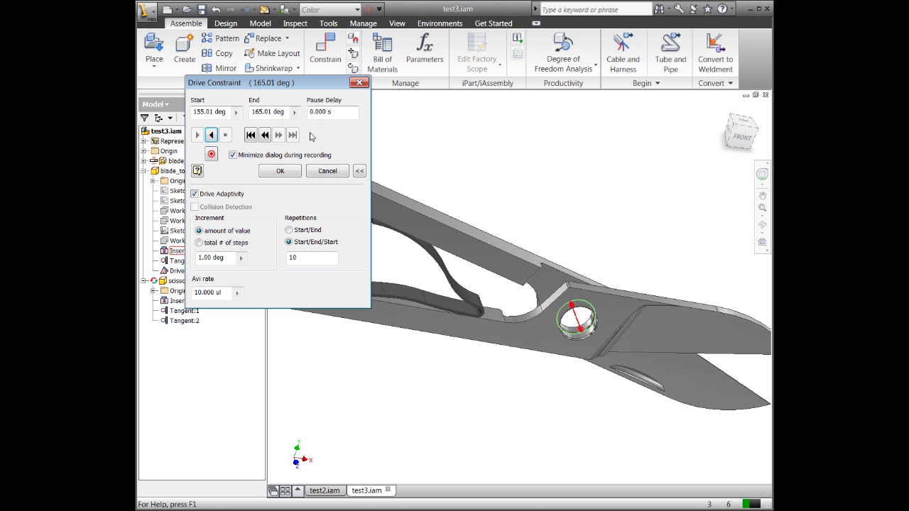
left_click(360, 83)
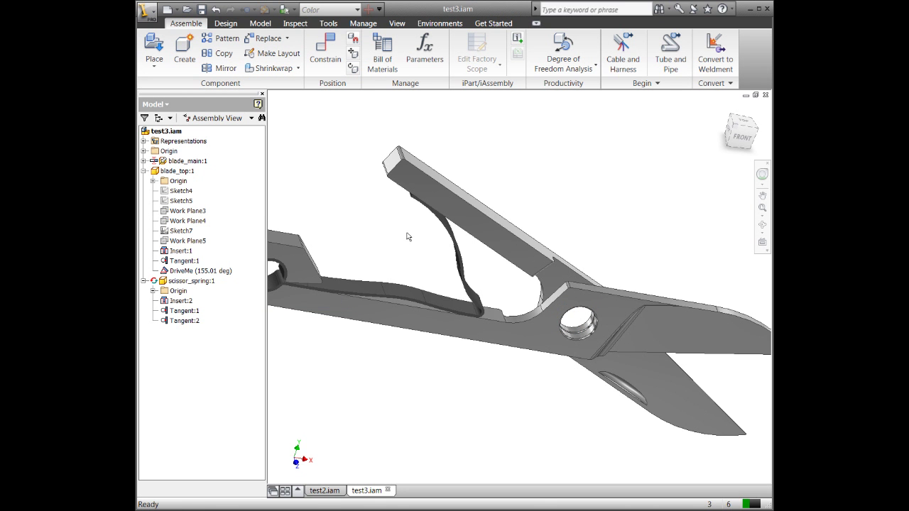
middle_click_drag(466, 275, 501, 291, "shift")
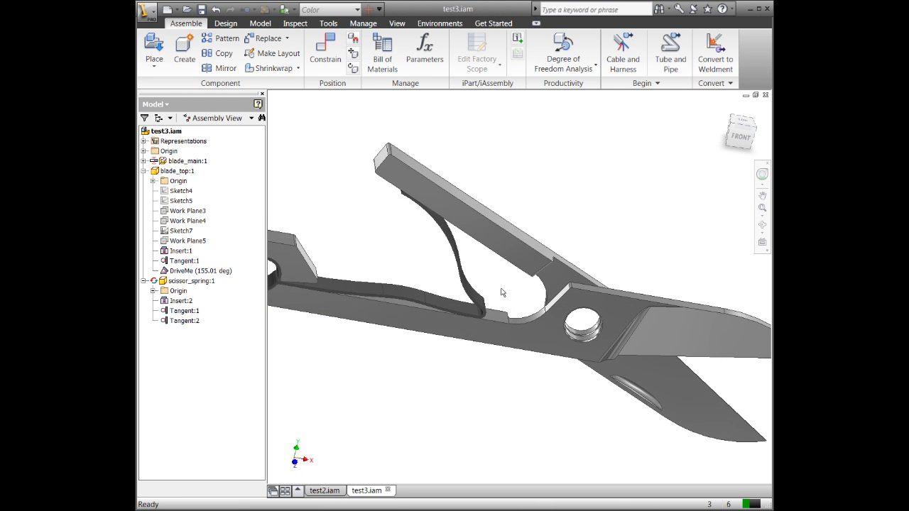
Review the Assembly, Motion, Transitional and Constraint Set options for placing constraints without applying any.
left_click(326, 48)
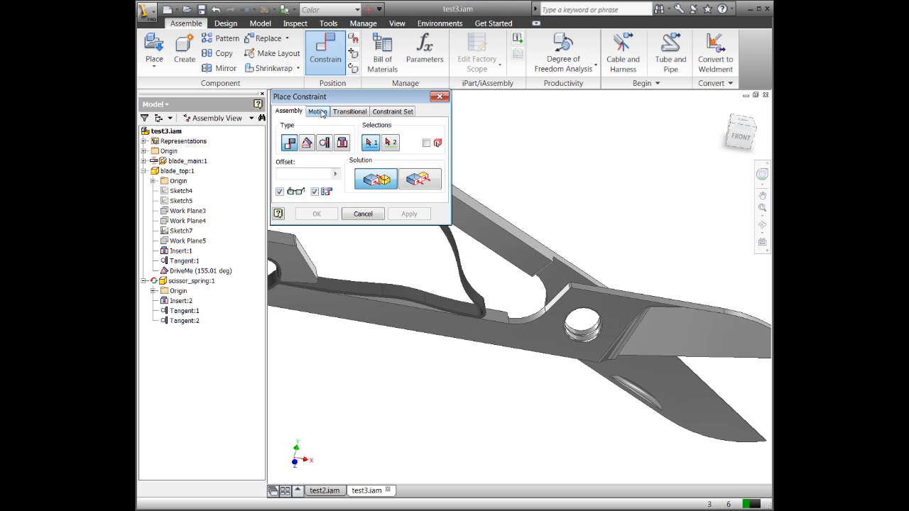
left_click(317, 112)
left_click(349, 112)
left_click(393, 111)
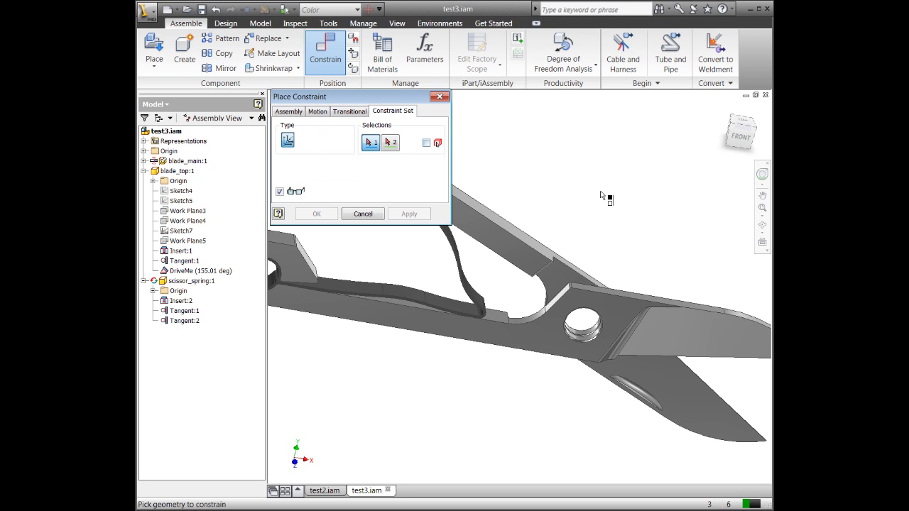
left_click(287, 113)
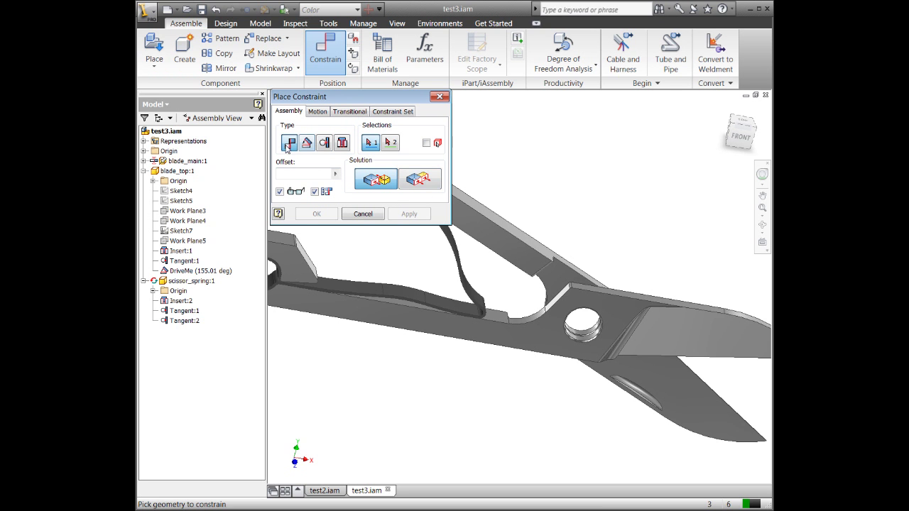
key("Escape")
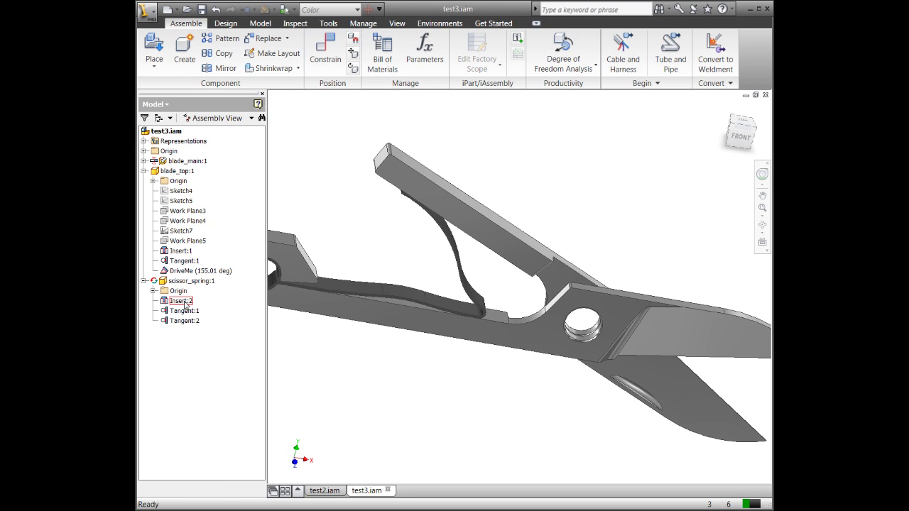
Suppress the Insert constraint and both Tangent constraints listed under scissor_spring:1.
left_click(186, 304)
left_click(181, 321, "shift")
right_click(181, 321)
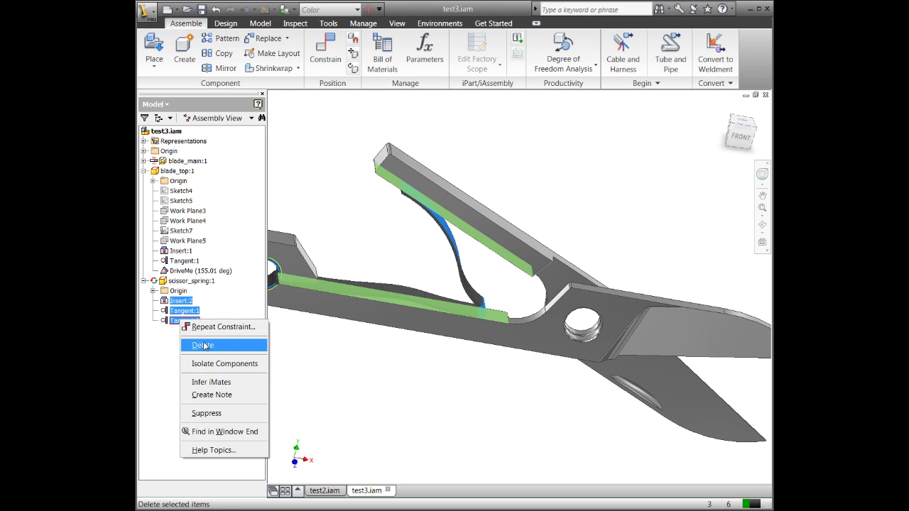
left_click(207, 413)
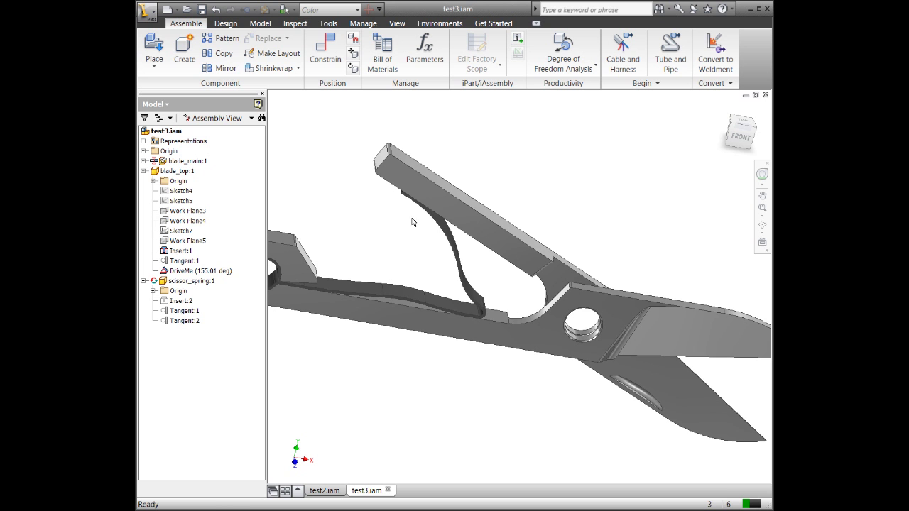
Suppress the Insert constraint of blade_top:1 and pull the blade away from the main blade's pivot hole.
left_click(476, 248)
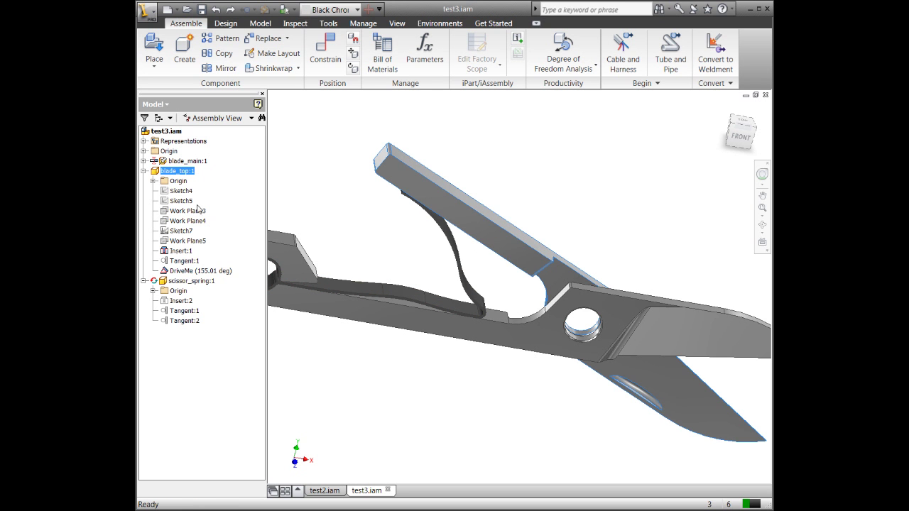
left_click(178, 251)
right_click(179, 250)
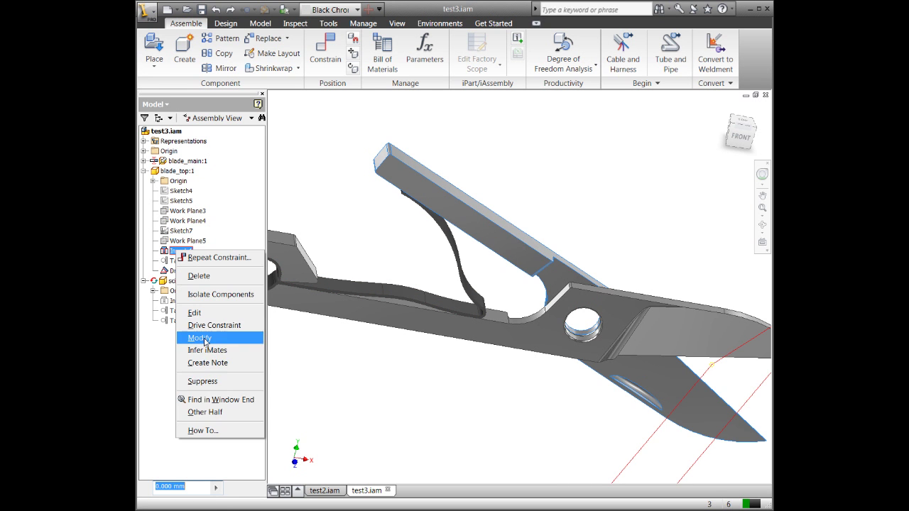
left_click(202, 381)
left_click_drag(511, 261, 490, 226)
key("c")
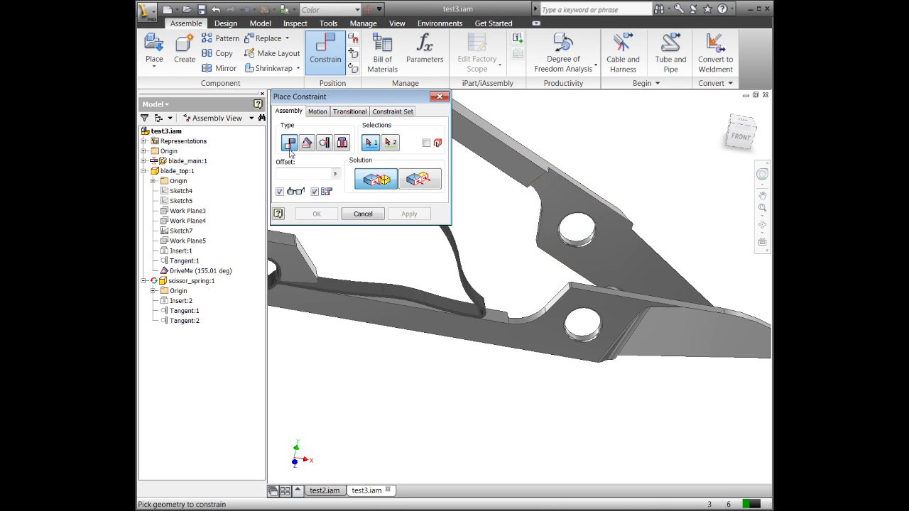
middle_click_drag(485, 202, 558, 250)
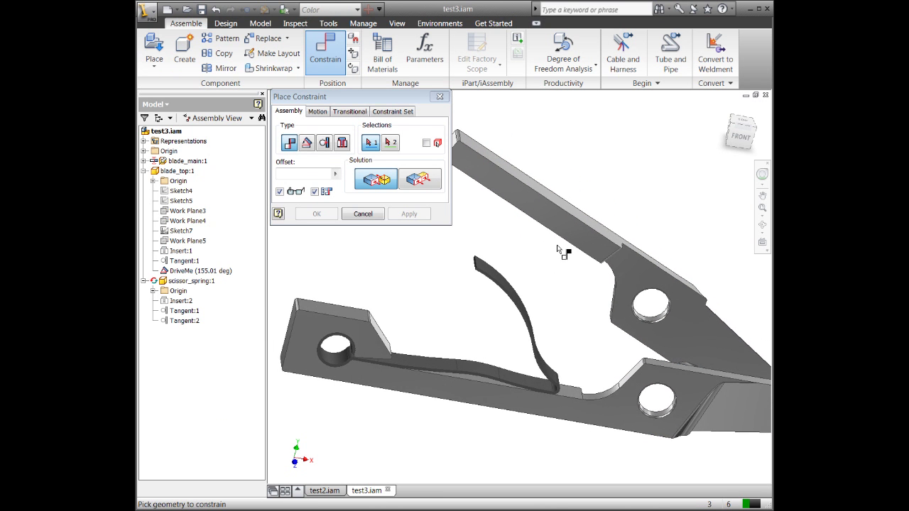
left_click(563, 244)
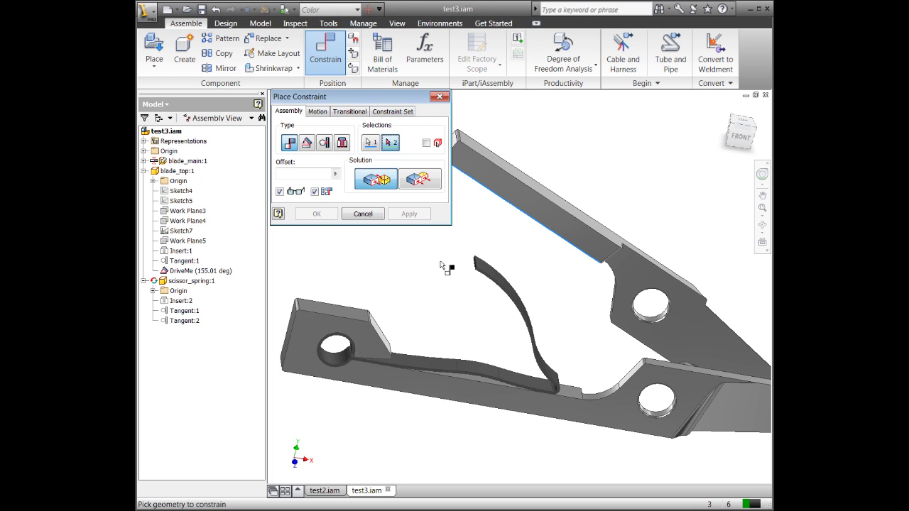
key("Escape")
Mate the centre of the top blade's pivot hole to the main blade's pivot hole centre with 0.000 mm offset and test the blade's movement.
key("c")
left_click(649, 324)
left_click(655, 419)
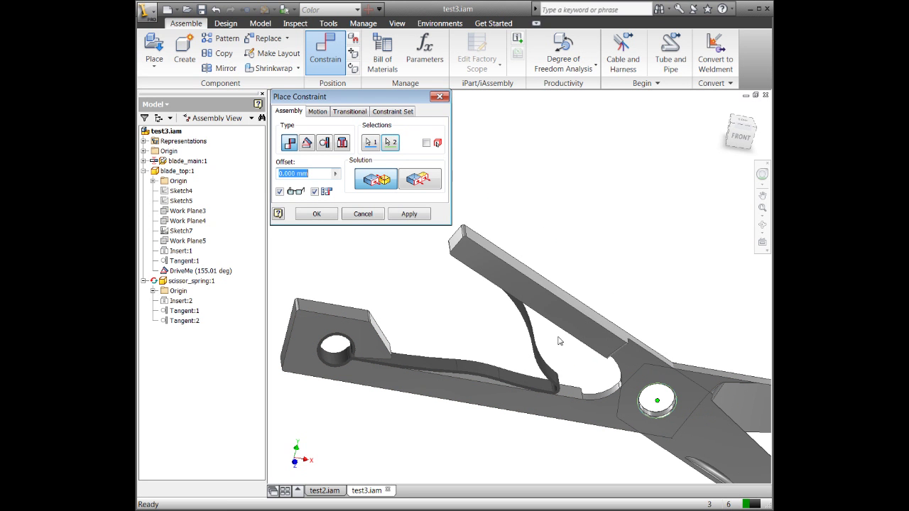
left_click(333, 214)
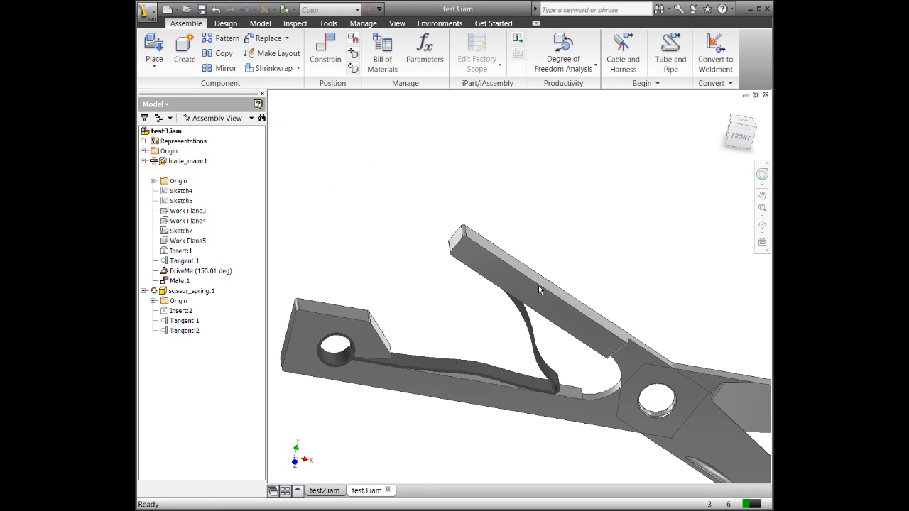
left_click_drag(538, 285, 416, 305)
left_click_drag(751, 437, 710, 428)
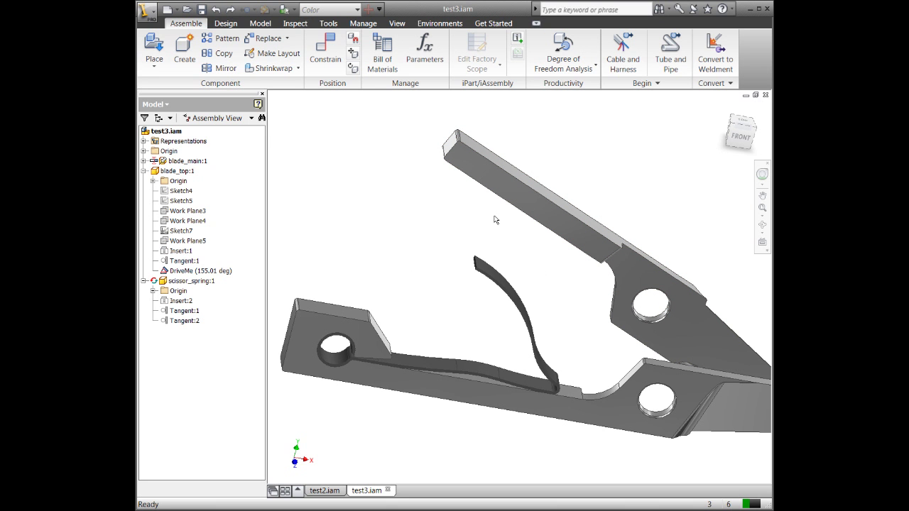
Try mating the top blade's corner point at the handle step to the main blade's pivot hole centre with 0.000 mm offset, and undo it.
key("c")
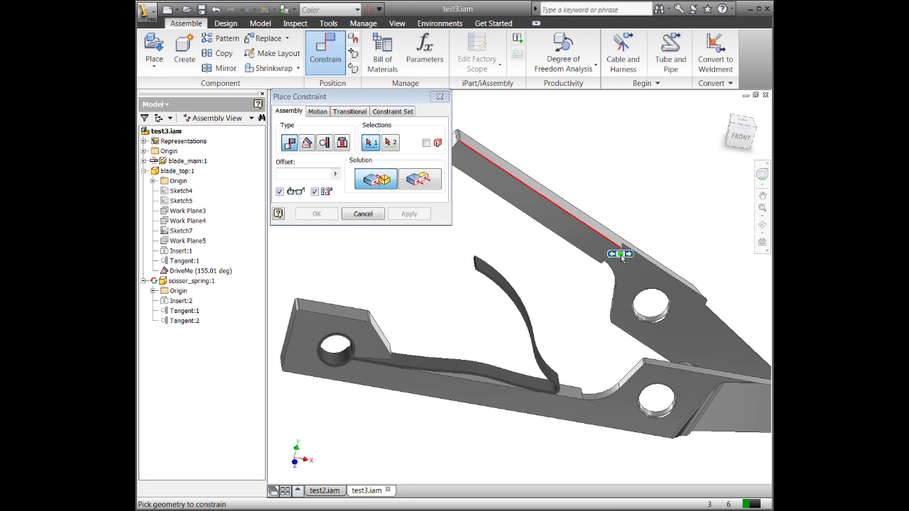
left_click(628, 252)
left_click(621, 254)
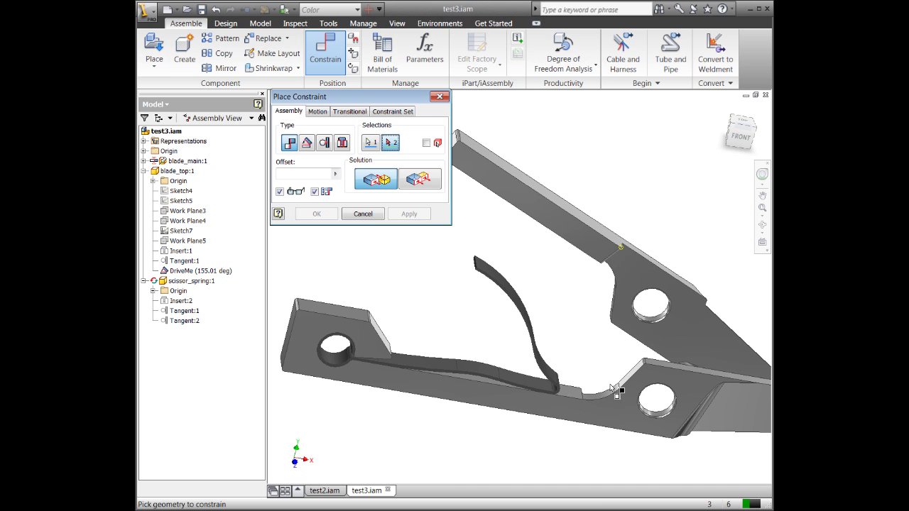
left_click(653, 402)
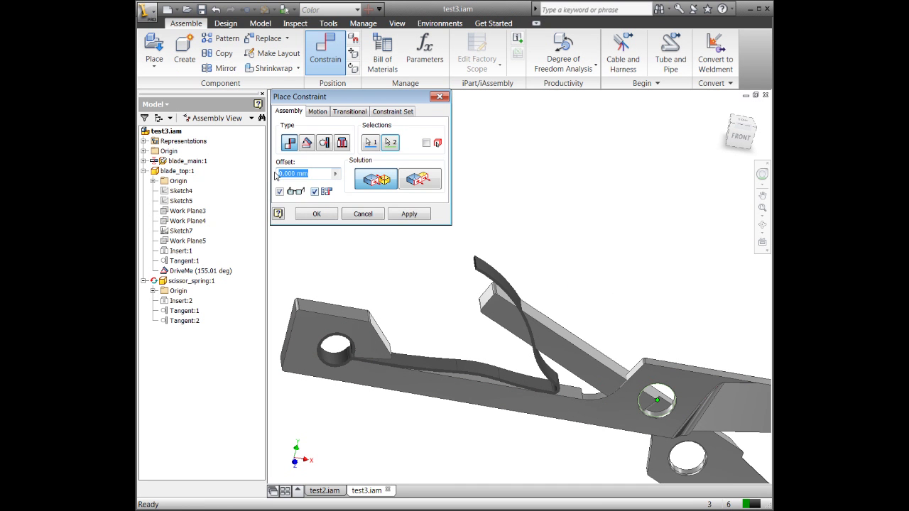
left_click(316, 214)
left_click_drag(564, 335, 612, 346)
key("ctrl+z")
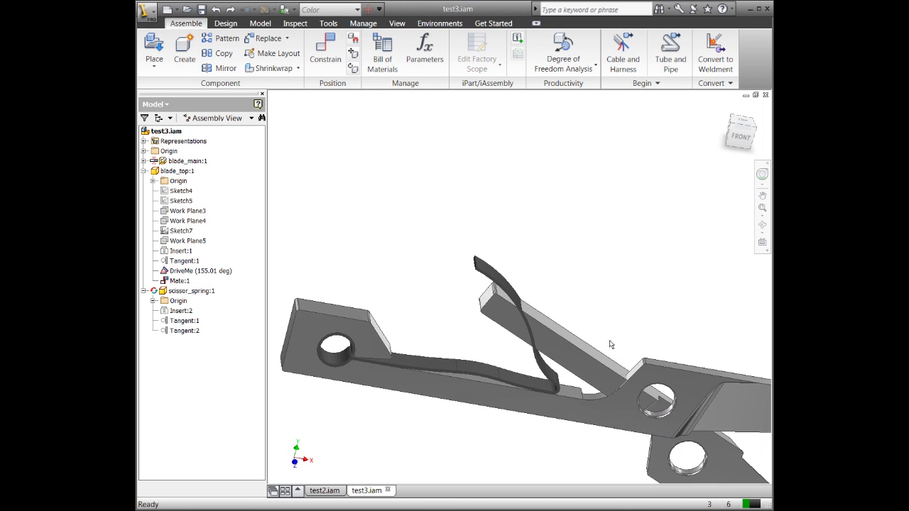
key("ctrl+z")
Try mating the top blade's handle edge to the main blade's handle edge, slide the blade along it, and undo the mate.
key("c")
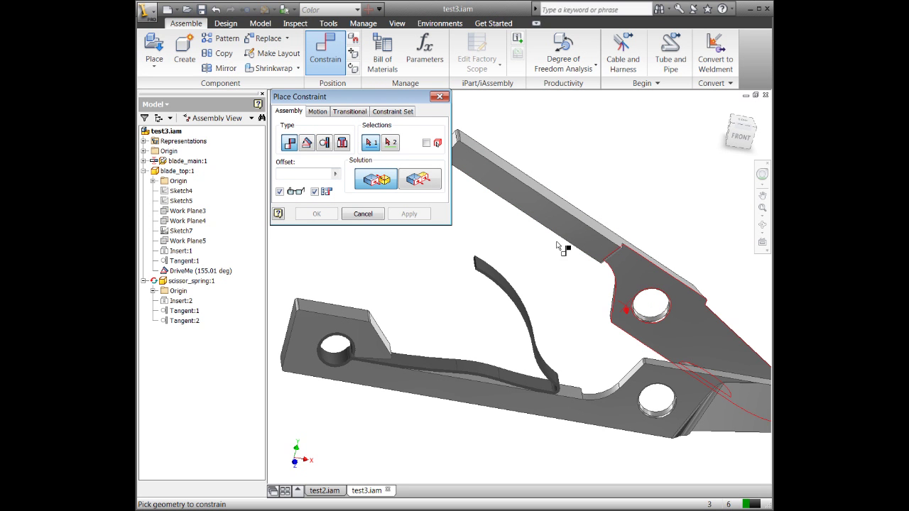
left_click(615, 250)
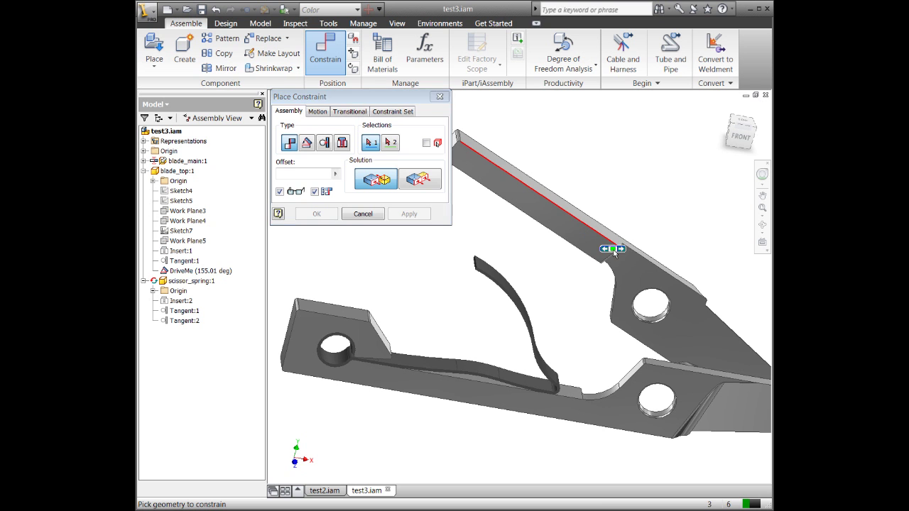
left_click(579, 398)
left_click(318, 214)
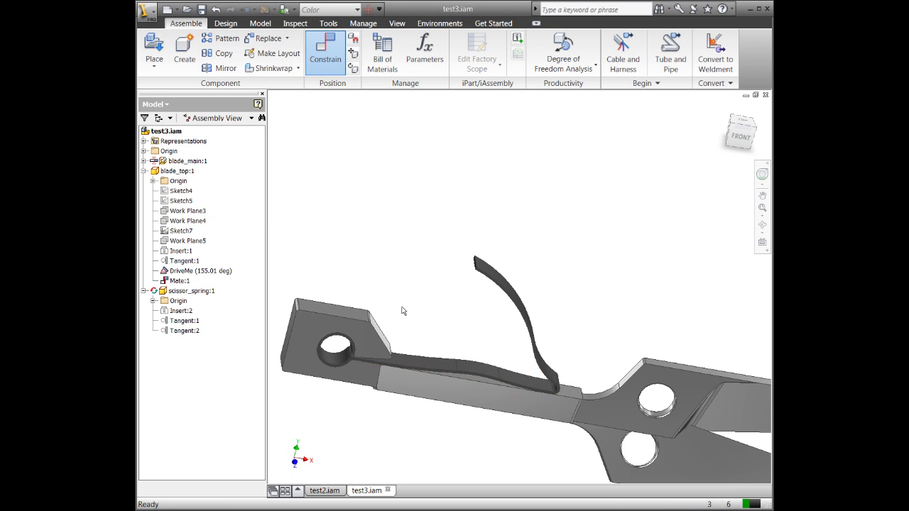
left_click(644, 460)
left_click_drag(675, 393, 465, 373)
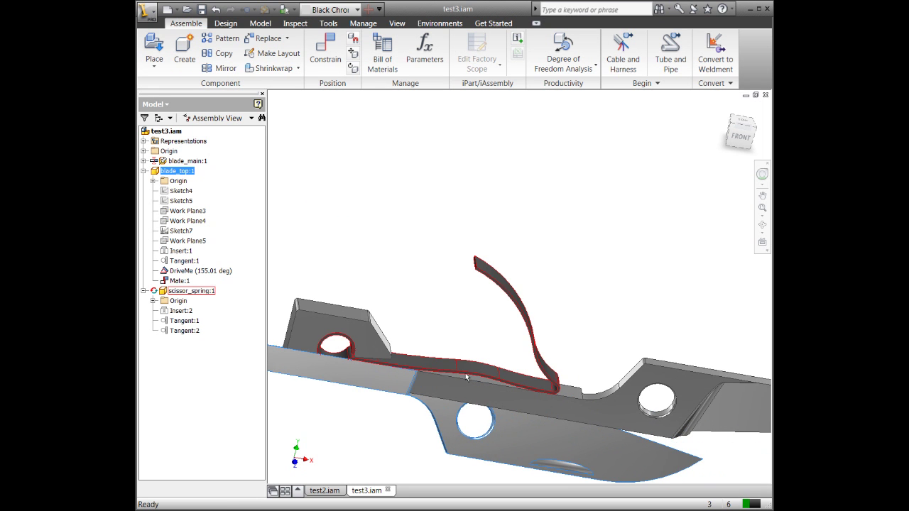
middle_click_drag(516, 301, 535, 314)
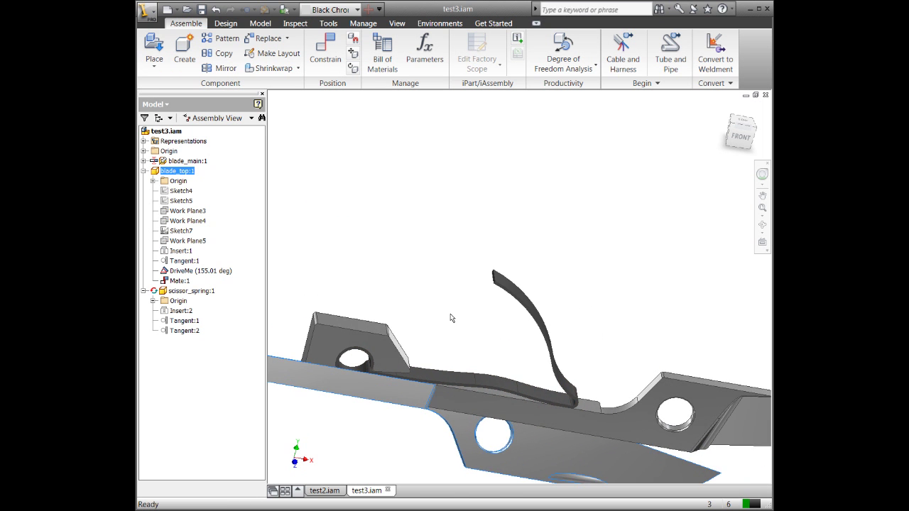
middle_click_drag(450, 318, 475, 316)
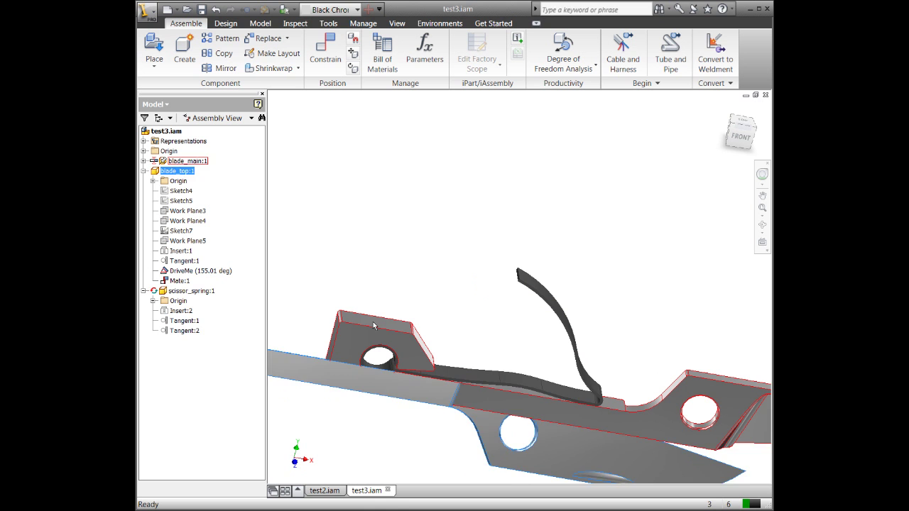
key("ctrl+z")
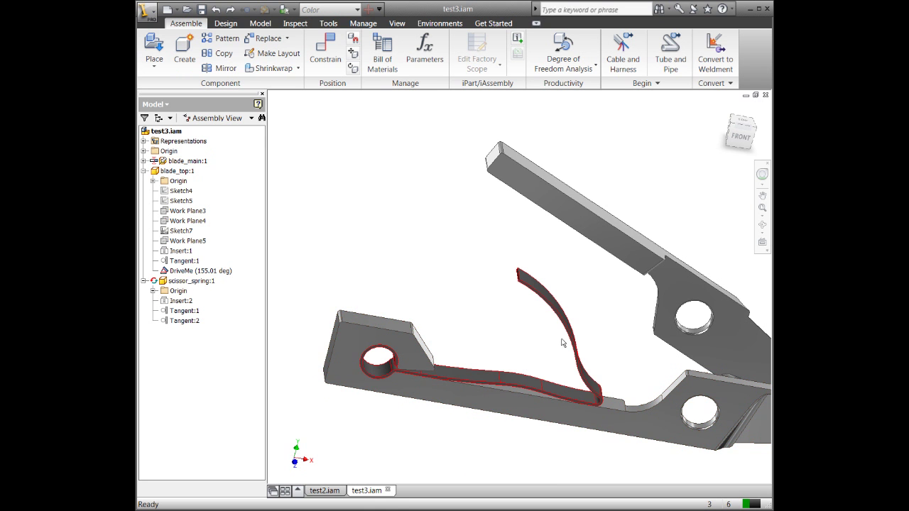
middle_click_drag(559, 321, 549, 320)
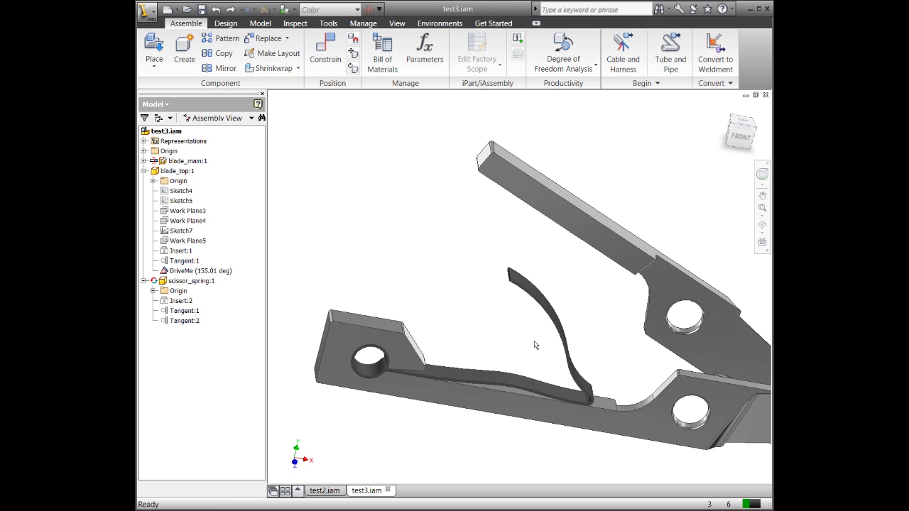
middle_click_drag(540, 342, 509, 331)
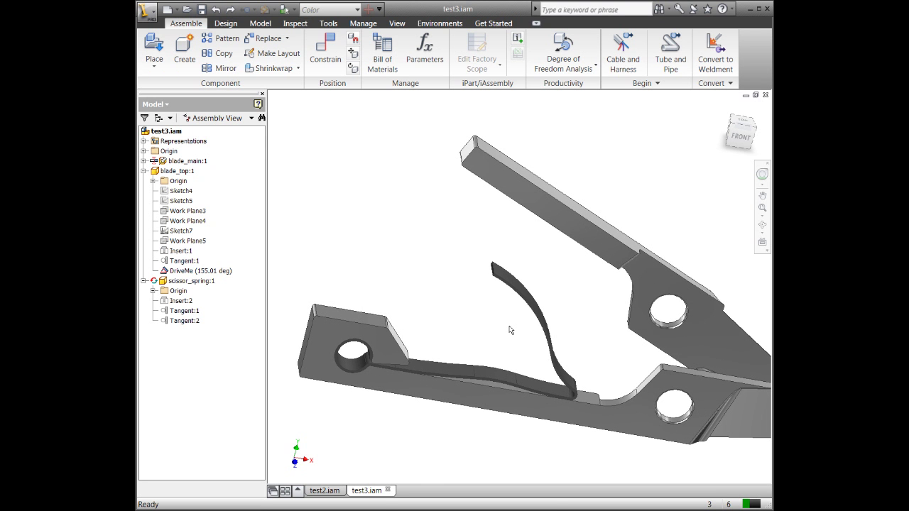
key("c")
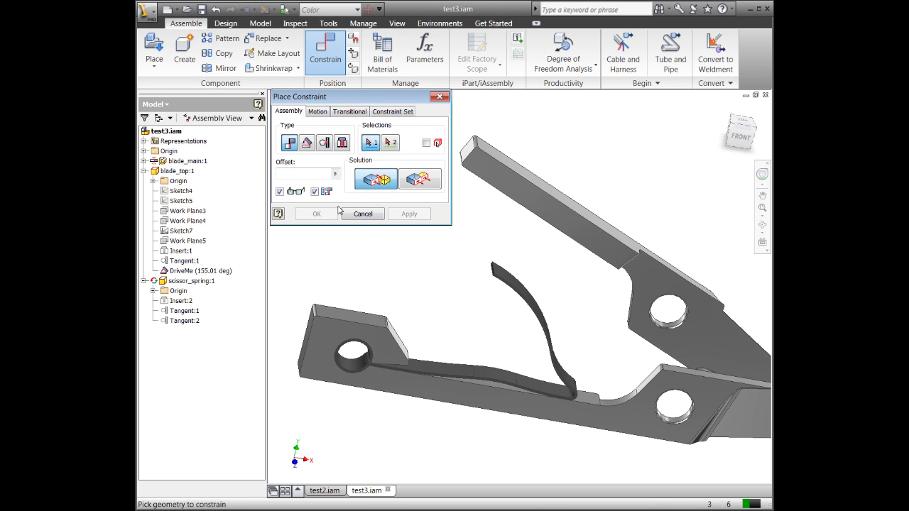
key("Escape")
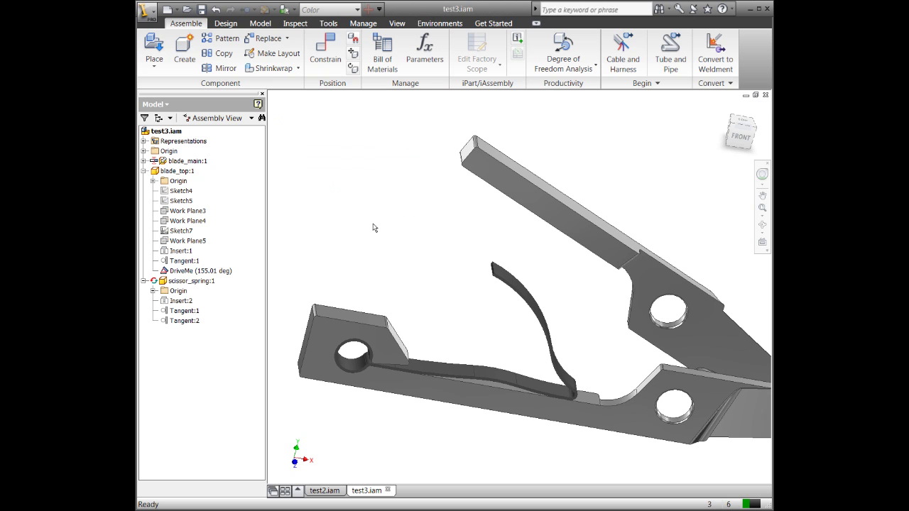